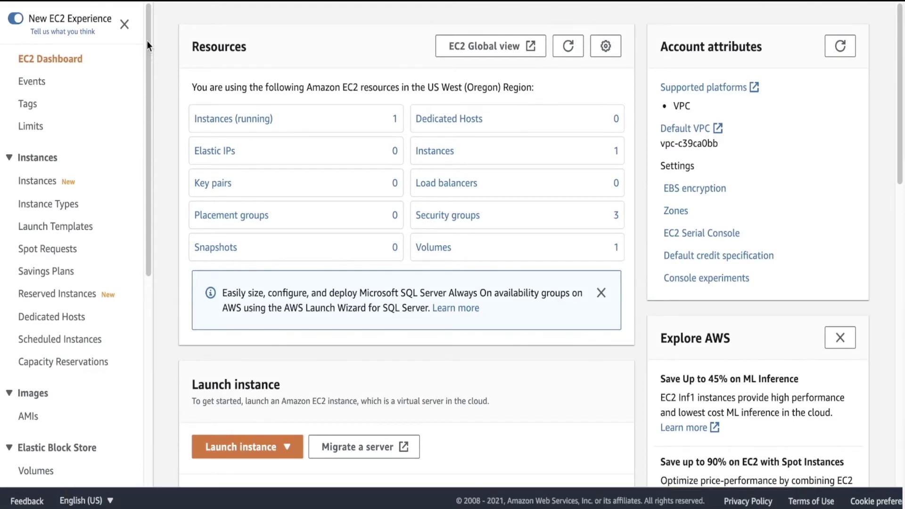
Step: Open the EC2 Lifecycle Manager and start creating a new EBS snapshot policy
left_click_drag(148, 51, 123, 216)
scroll(124, 222, "down", 2)
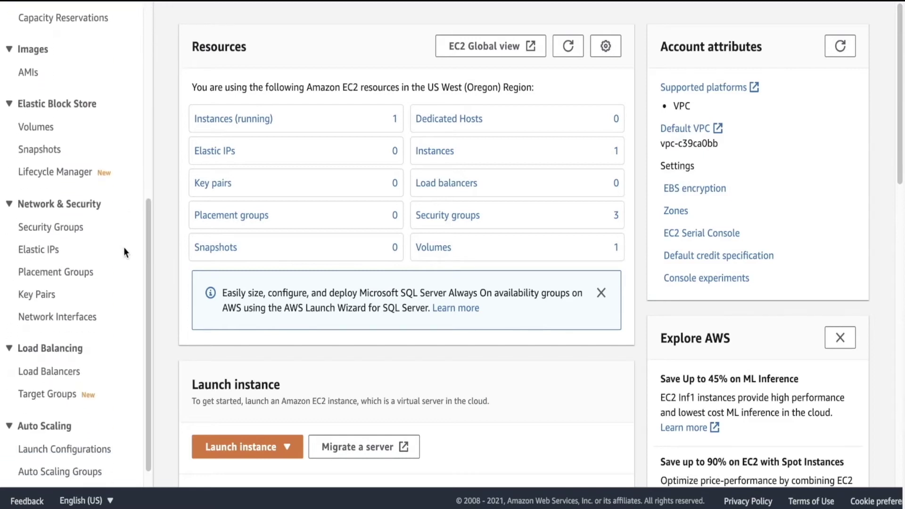
left_click(73, 174)
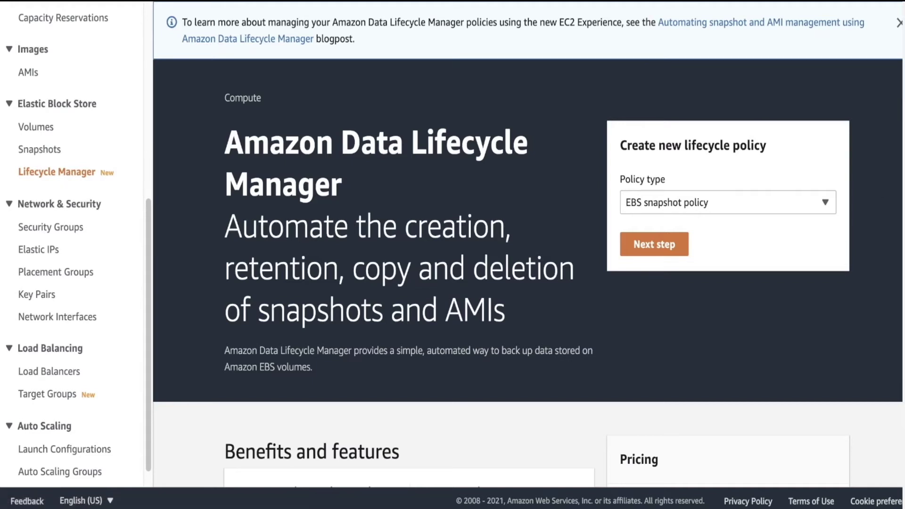
scroll(71, 255, "up", 7)
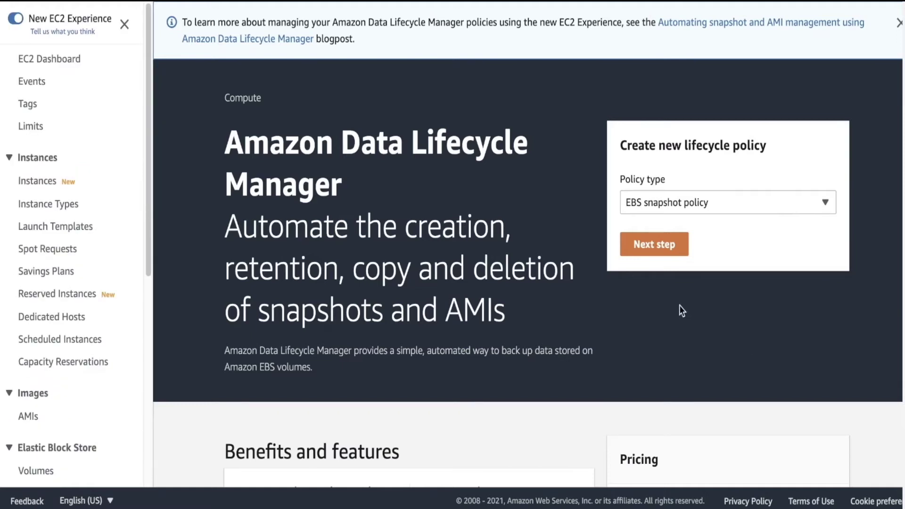
left_click(659, 249)
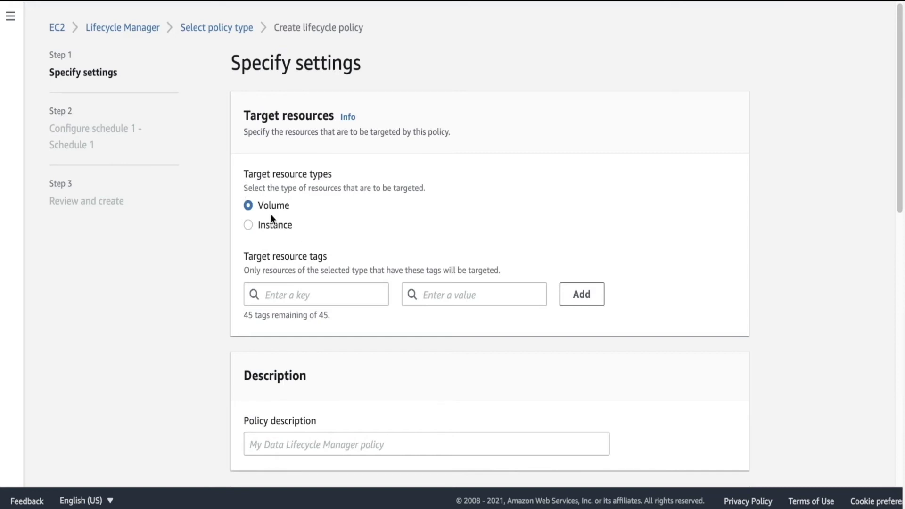
Step: Add the target resource tag dlmsnapshotpolicyHourly with the value Yes for the targeted volumes
left_click(323, 301)
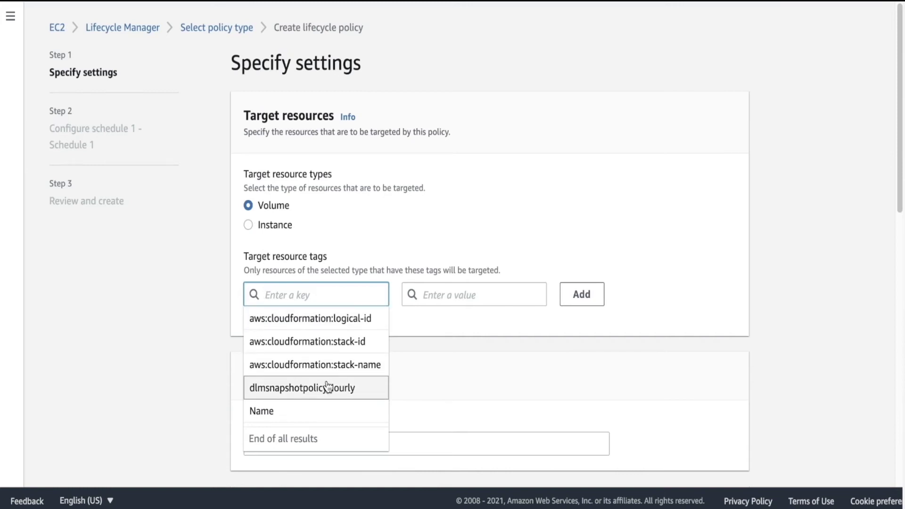
left_click(329, 388)
left_click(447, 298)
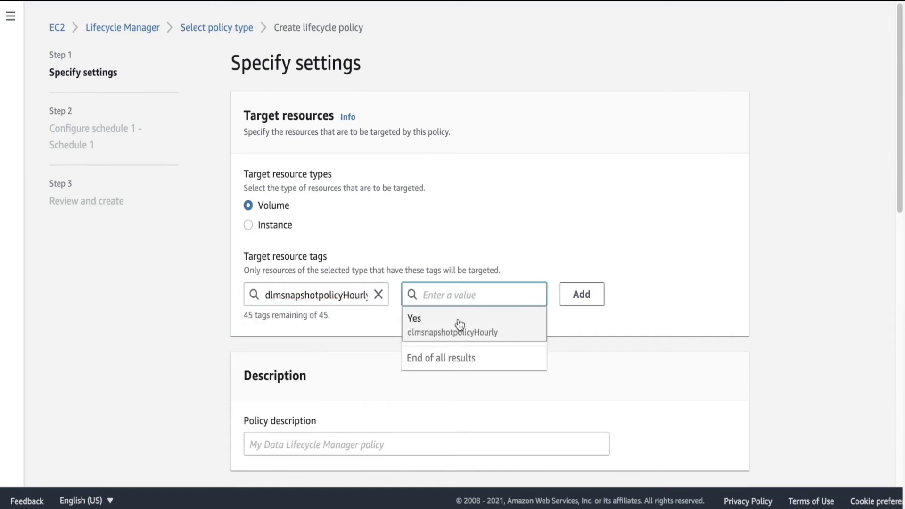
left_click(460, 325)
left_click(580, 296)
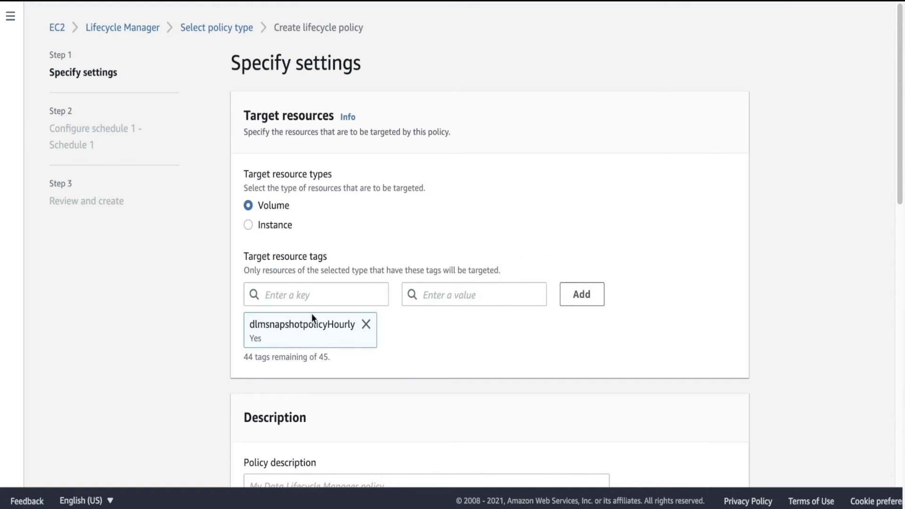
Step: Enter demo as the policy description, keep the default role and enabled status, and proceed to the schedule configuration
scroll(316, 312, "down", 6)
left_click(328, 175)
type("demo")
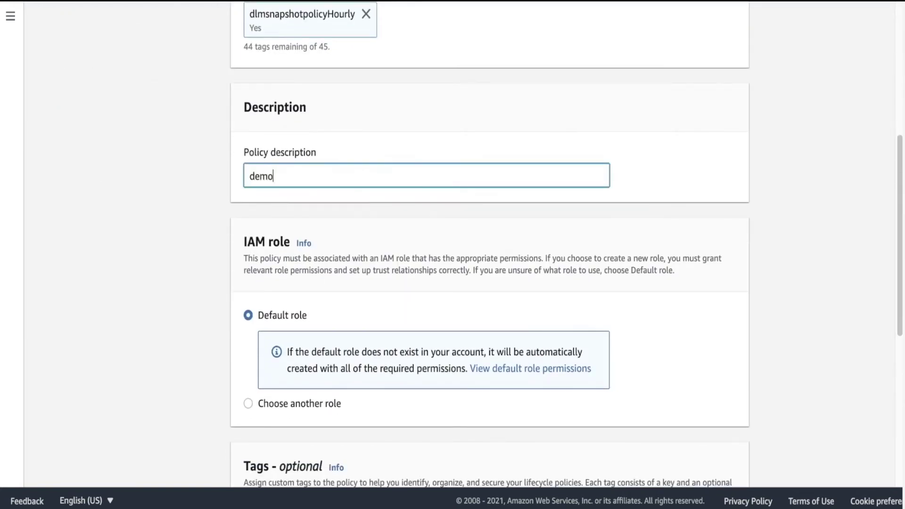
scroll(344, 171, "down", 1)
scroll(345, 172, "down", 2)
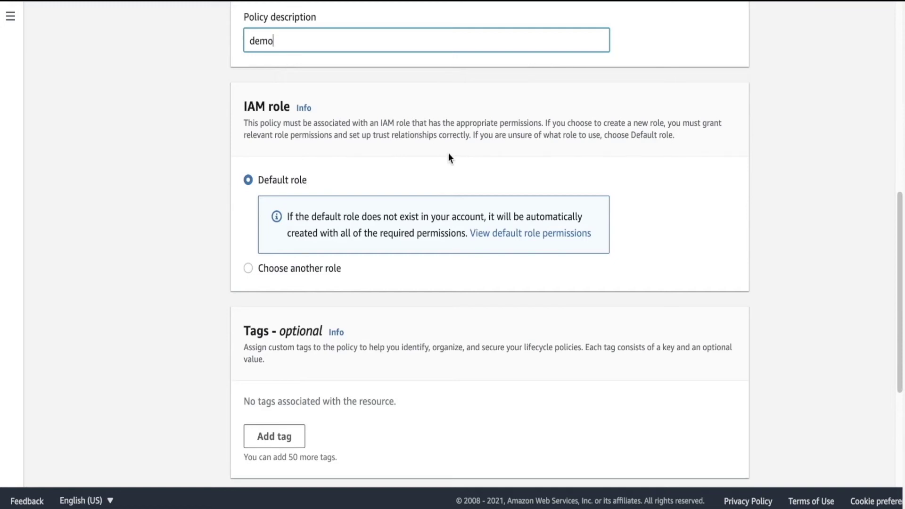
scroll(448, 153, "down", 5)
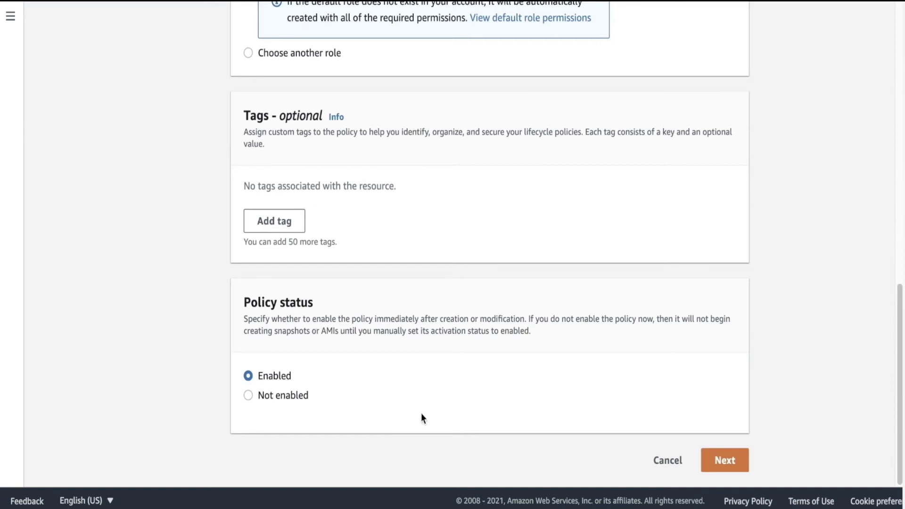
left_click(722, 460)
Step: Name the schedule Demo and set its daily snapshots to run every 1 hour
left_click(380, 284)
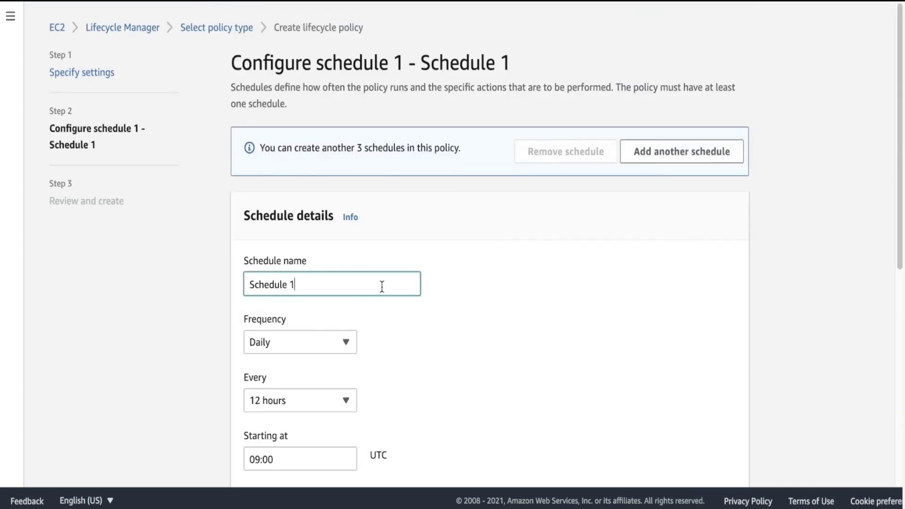
key("ctrl+a")
type("Demo")
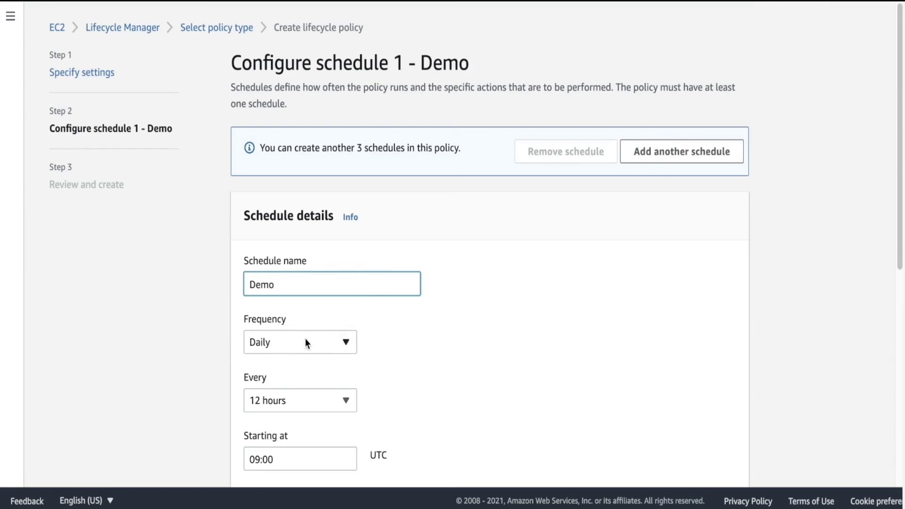
scroll(305, 340, "down", 2)
scroll(305, 343, "down", 1)
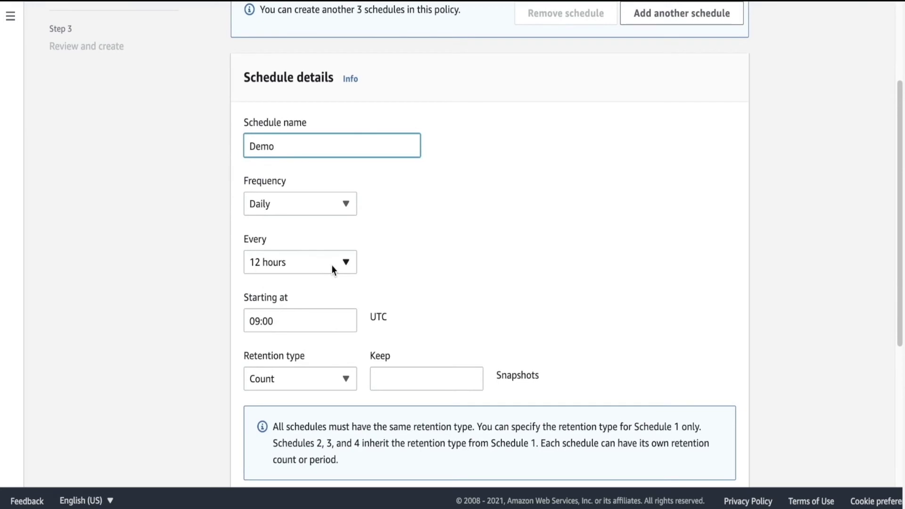
left_click(332, 265)
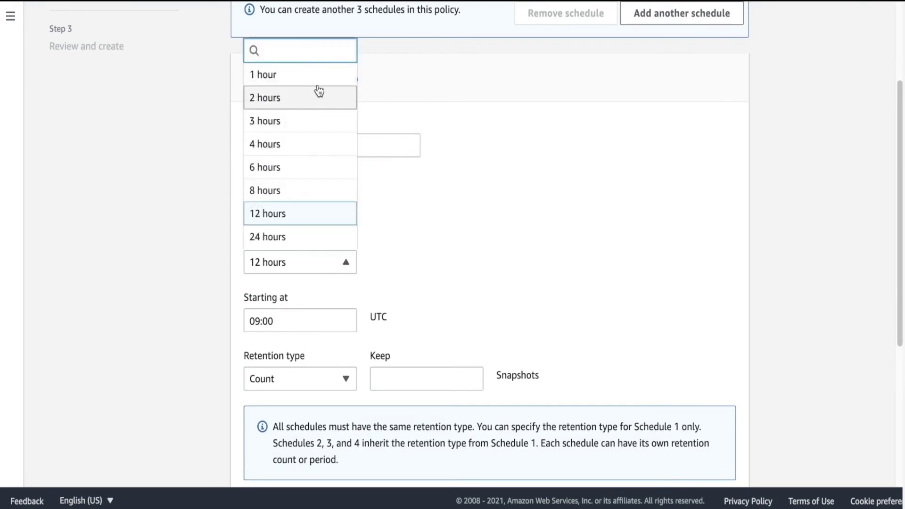
left_click(325, 83)
Step: Set the schedule's starting time to 16:30 UTC
left_click(259, 321)
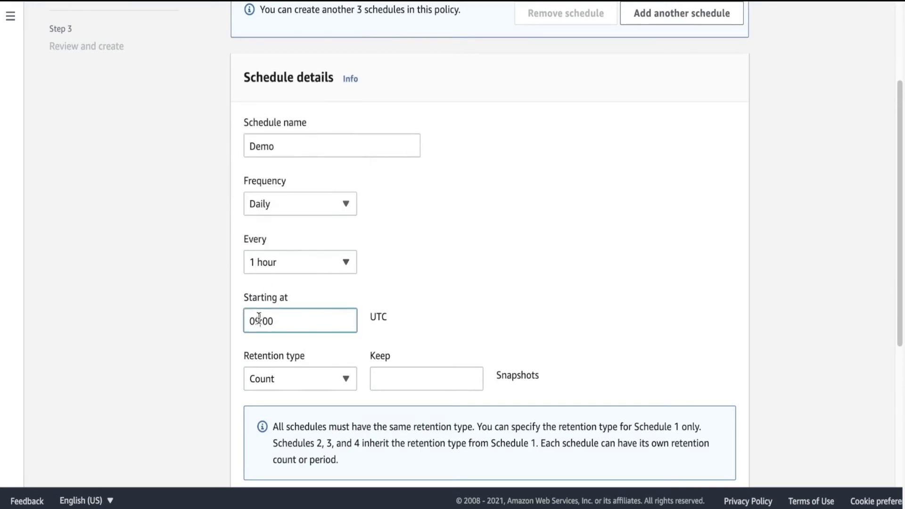
key("BackSpace")
key("BackSpace")
type("16")
key("BackSpace")
key("BackSpace")
type("30")
Step: Set the schedule's retention type to Age, with snapshots expiring 1 day after creation
left_click(342, 373)
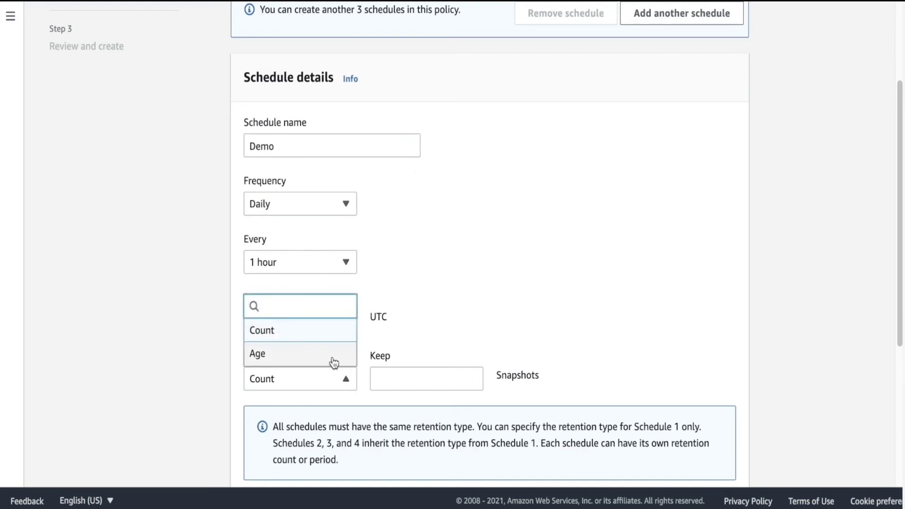
left_click(333, 358)
left_click(399, 372)
type("1")
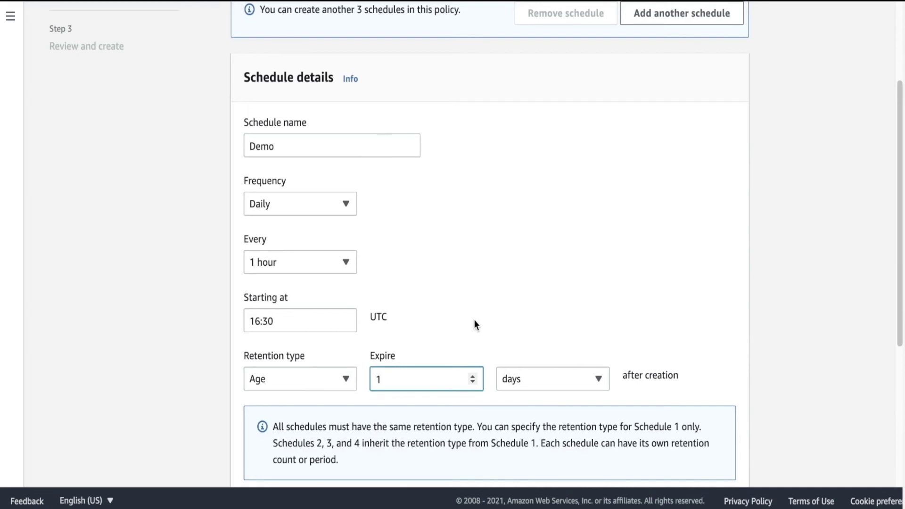
Step: Enable cross-Region copy for this schedule with sa-east-1 as the target Region
scroll(474, 324, "down", 5)
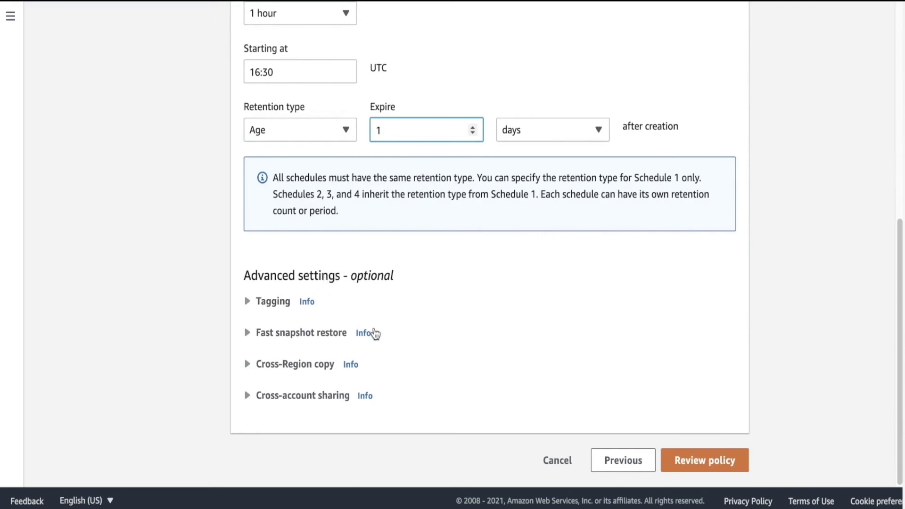
left_click(264, 366)
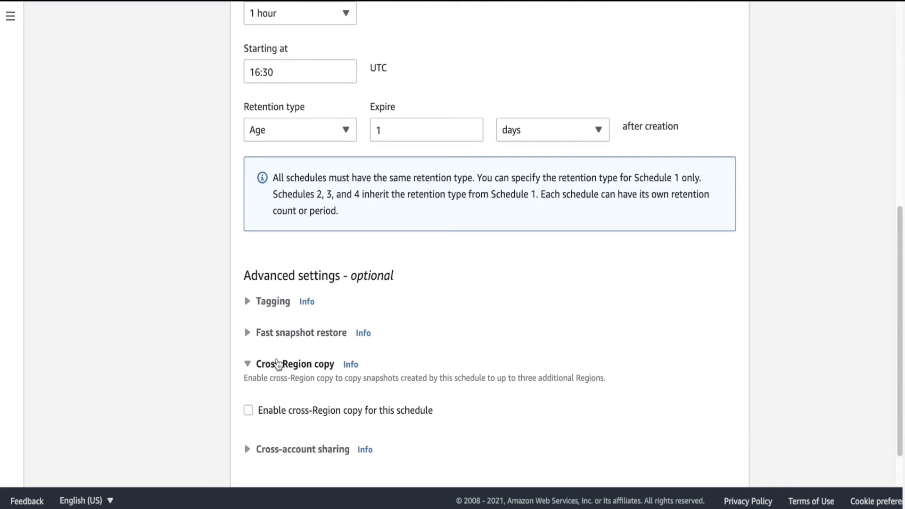
left_click(248, 410)
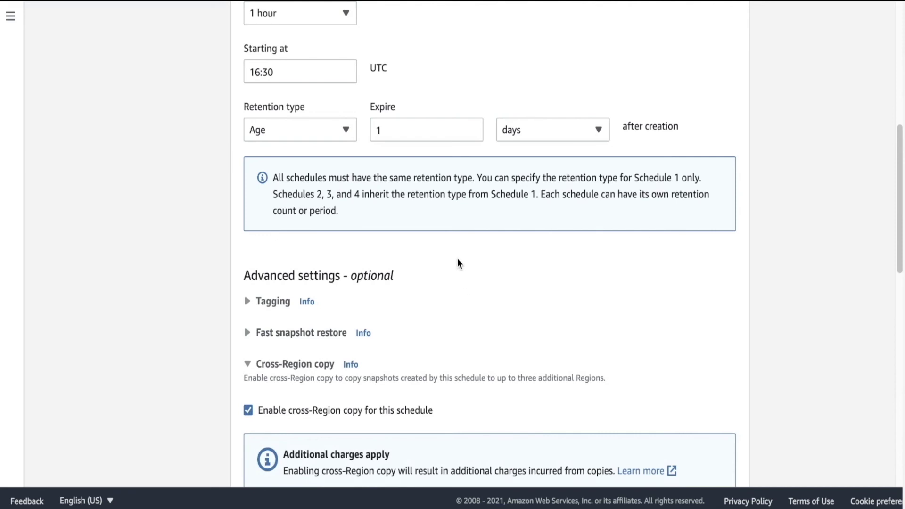
scroll(457, 260, "down", 7)
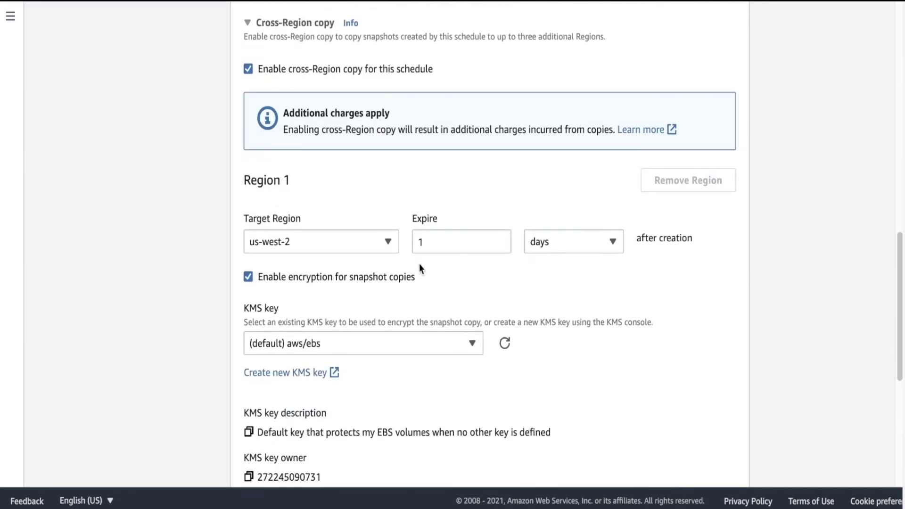
left_click(385, 245)
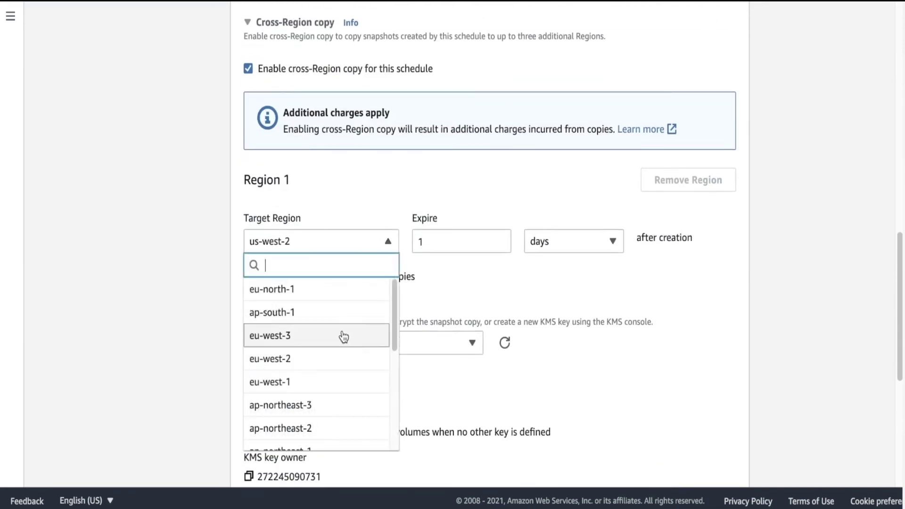
scroll(344, 337, "down", 2)
scroll(337, 354, "down", 1)
left_click(316, 397)
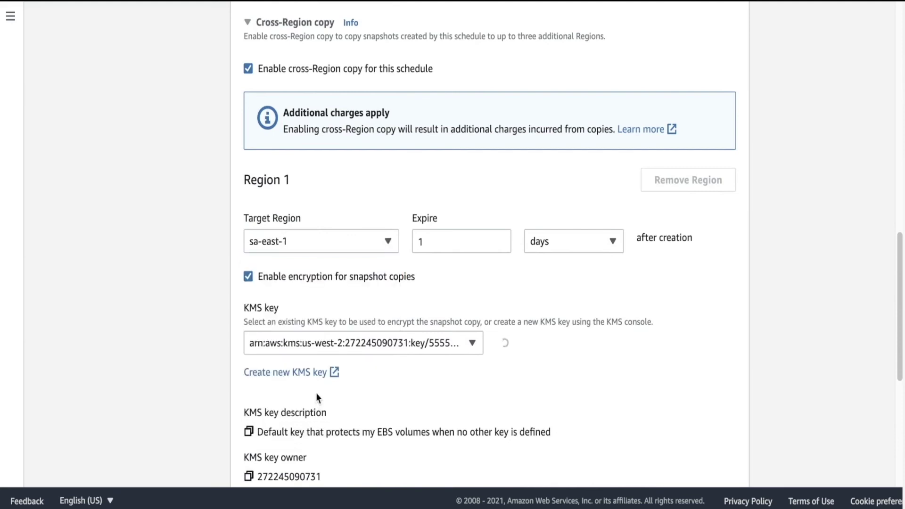
Step: Set the cross-Region copies to expire 2 days after creation, keep encryption with the default aws/ebs key, and collapse the cross-Region copy settings
left_click(452, 243)
key("BackSpace")
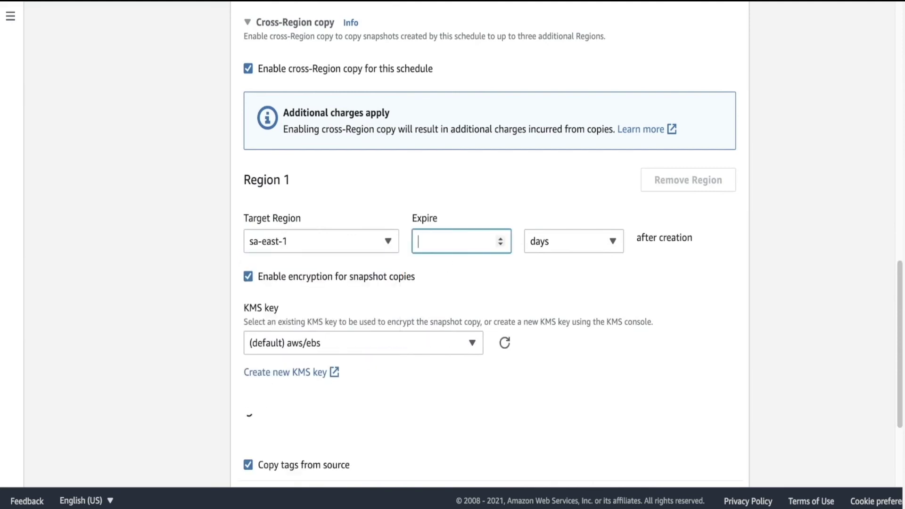
type("2")
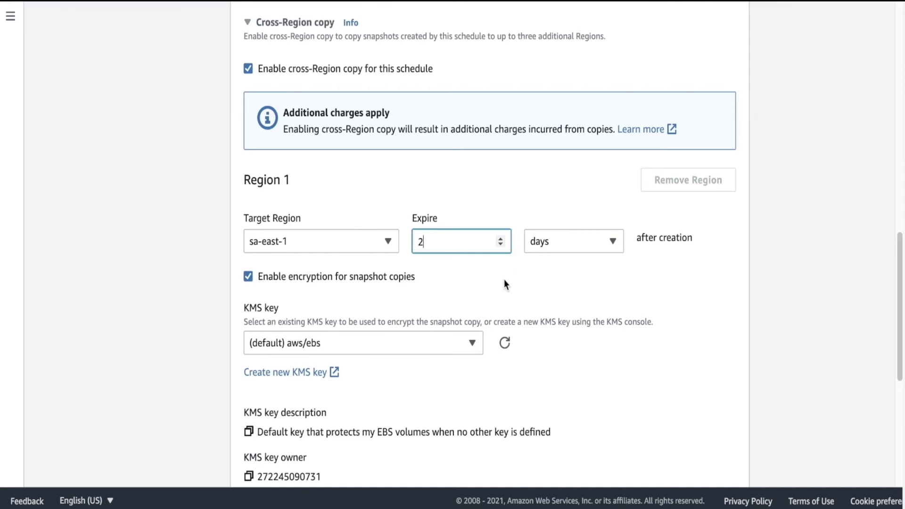
scroll(504, 281, "down", 1)
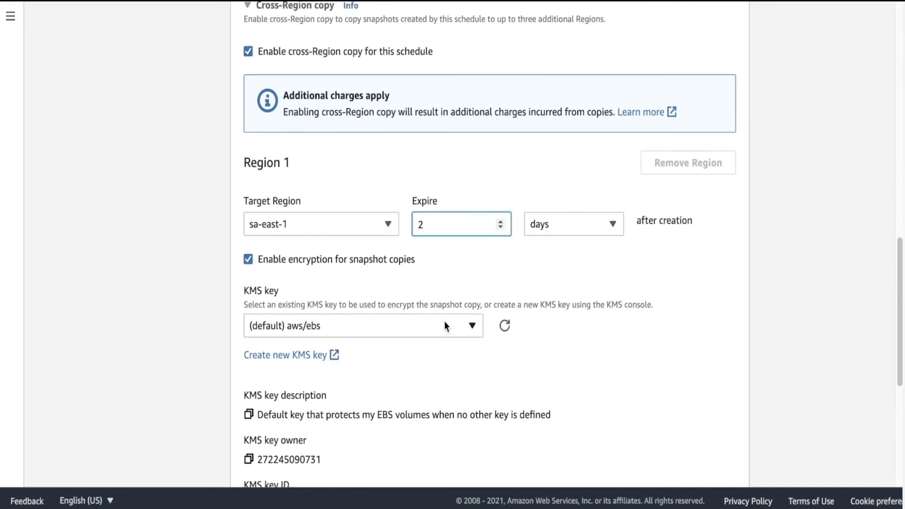
scroll(437, 330, "down", 3)
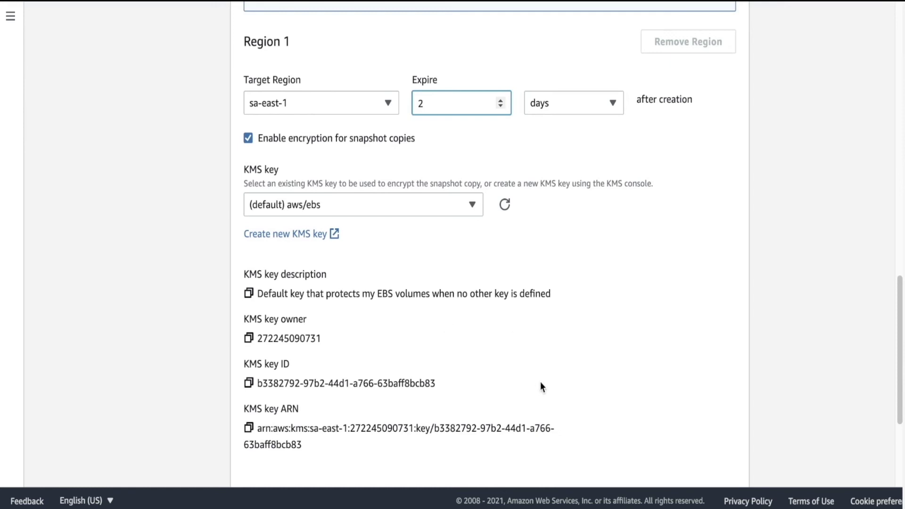
scroll(542, 383, "up", 5)
left_click(251, 95)
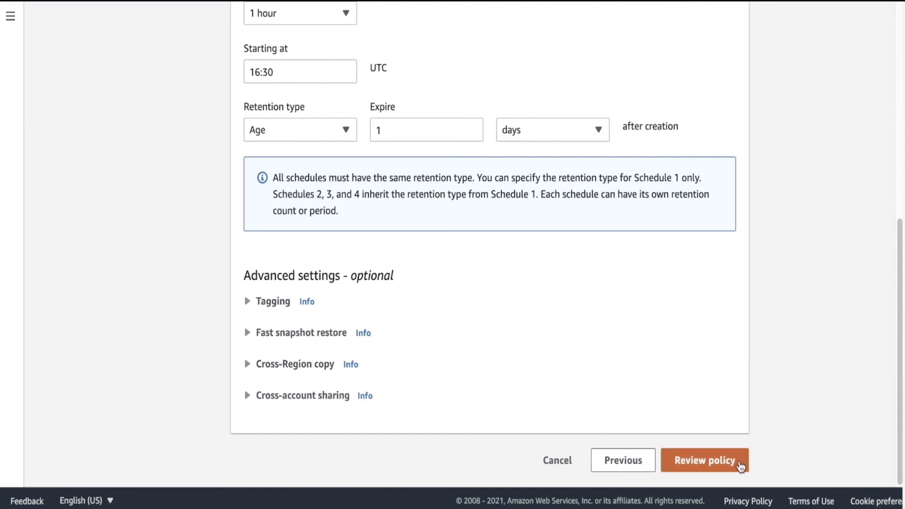
Step: Review the snapshot lifecycle policy's configuration and create the policy
left_click(733, 464)
scroll(618, 301, "down", 10)
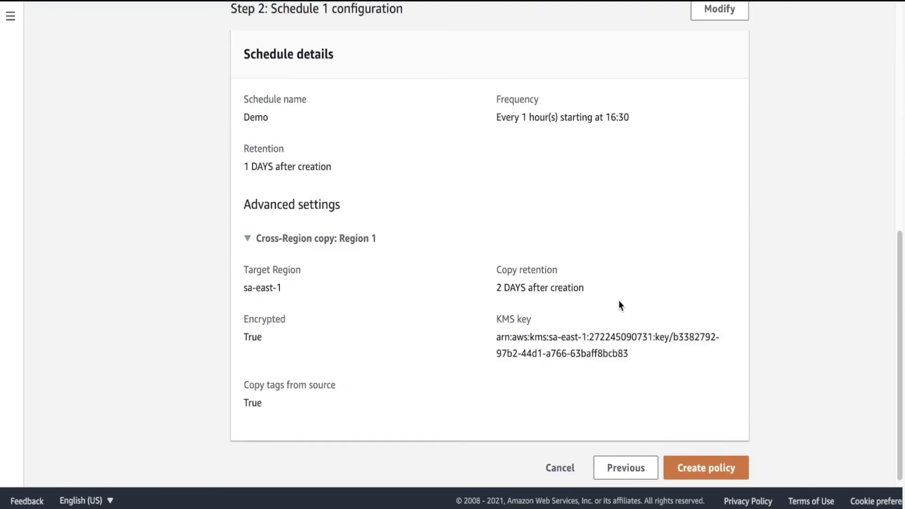
left_click(705, 459)
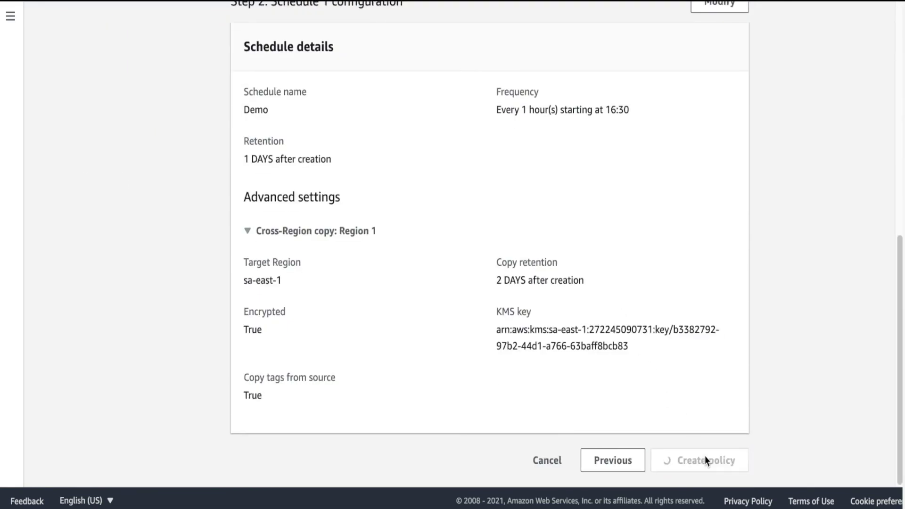